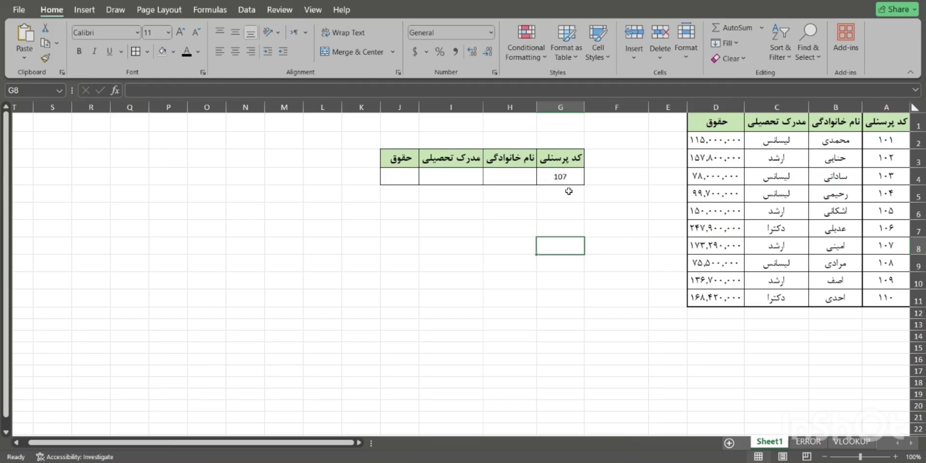
Enter the formula =VLOOKUP(G4,A1:D11,2,0) in cell H4 to look up the family name for the personnel code.
click(500, 177)
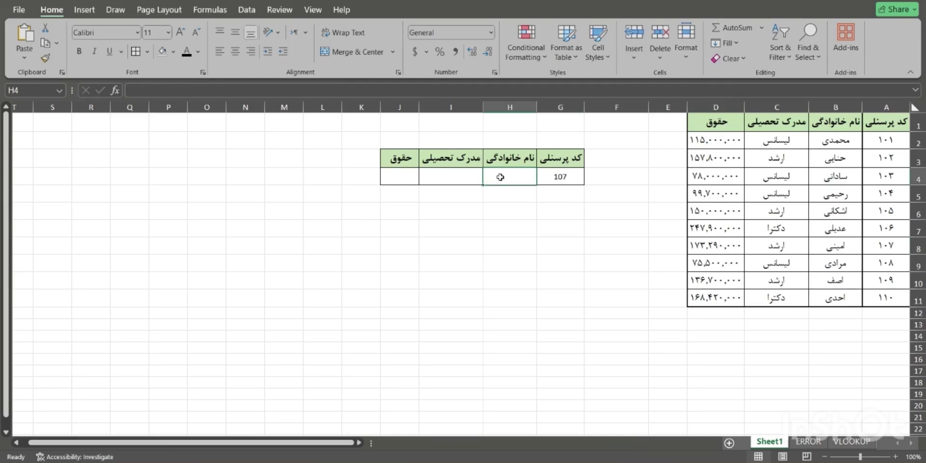
text(=vloo)
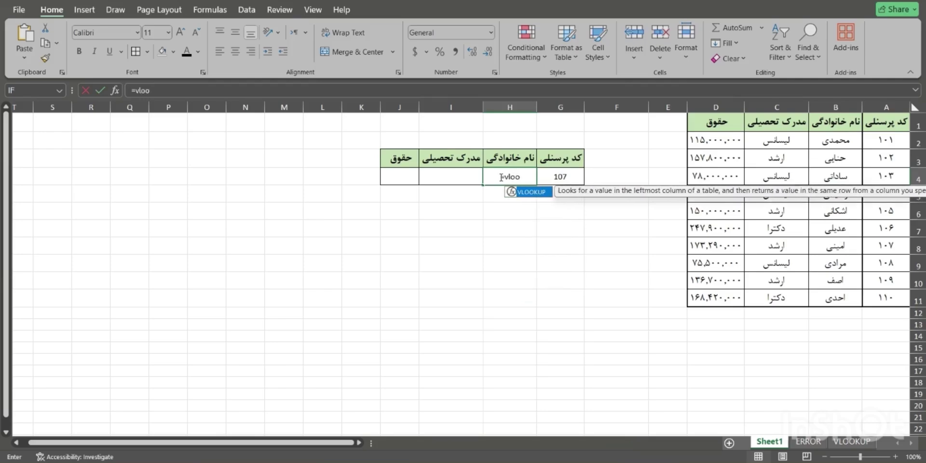
double_click(526, 192)
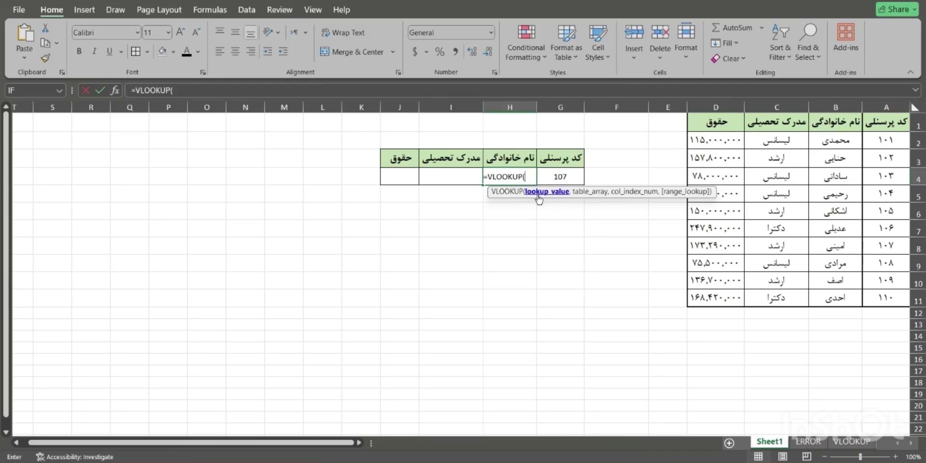
click(563, 177)
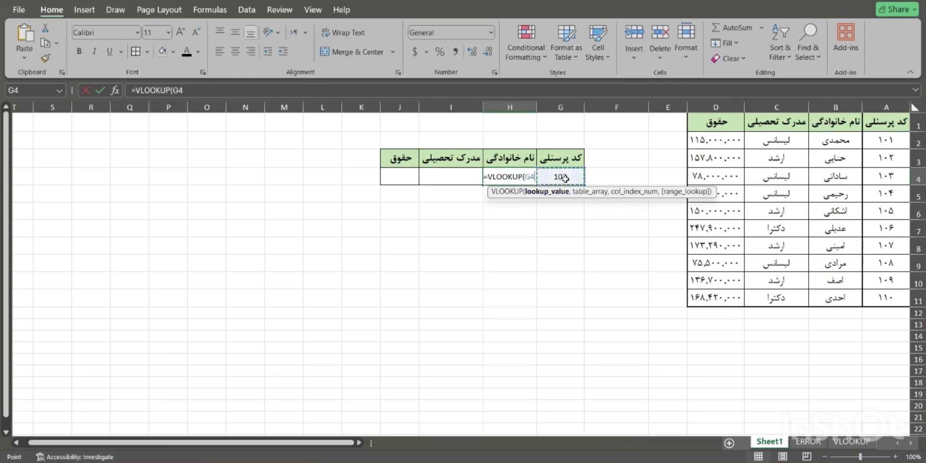
text(,)
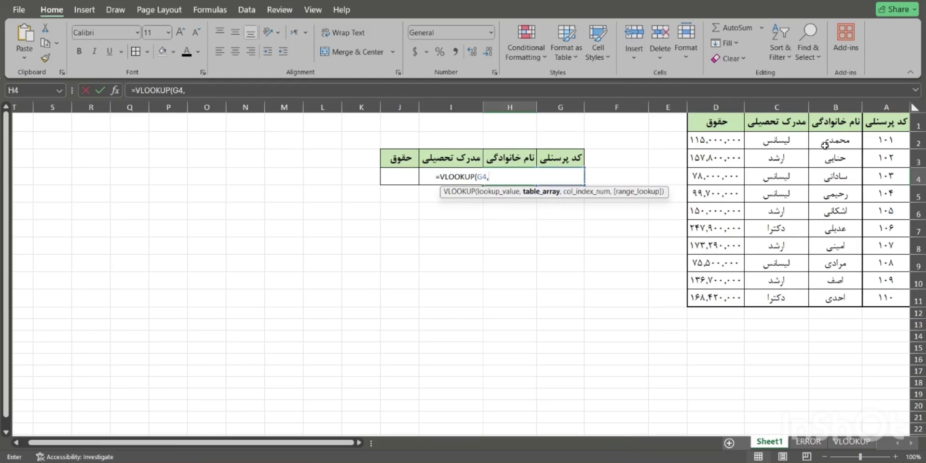
drag(885, 123, 697, 303)
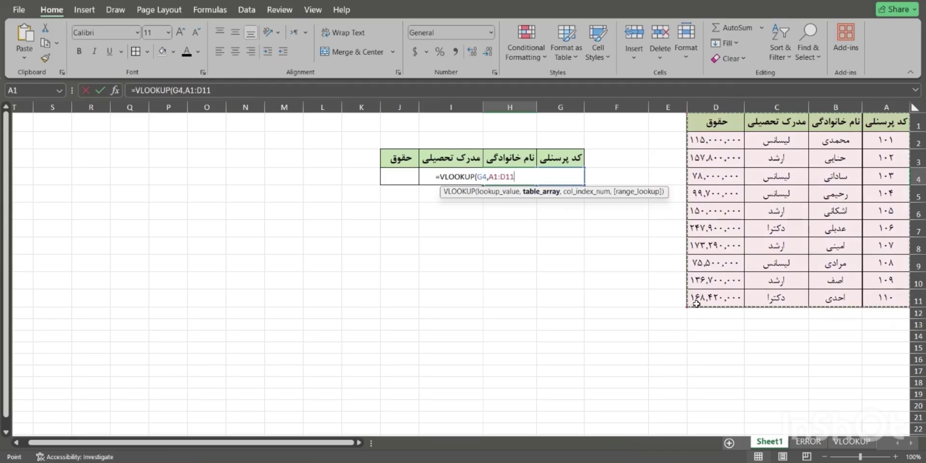
text(,)
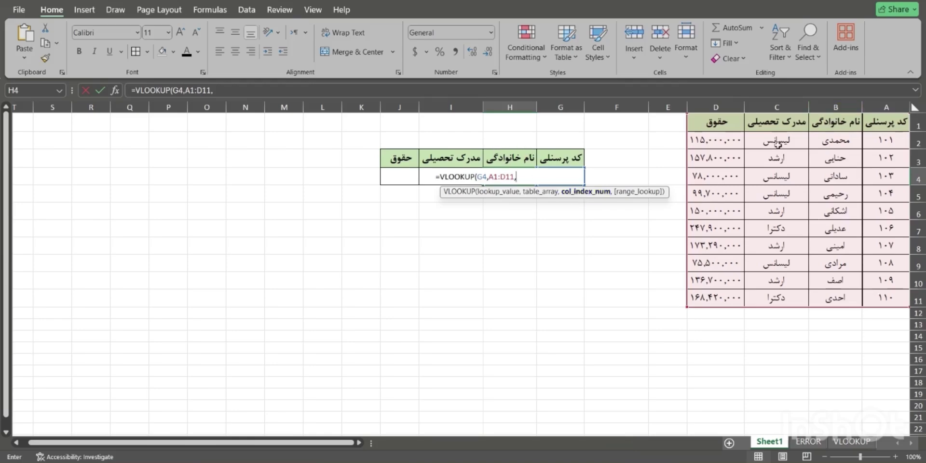
text(2,)
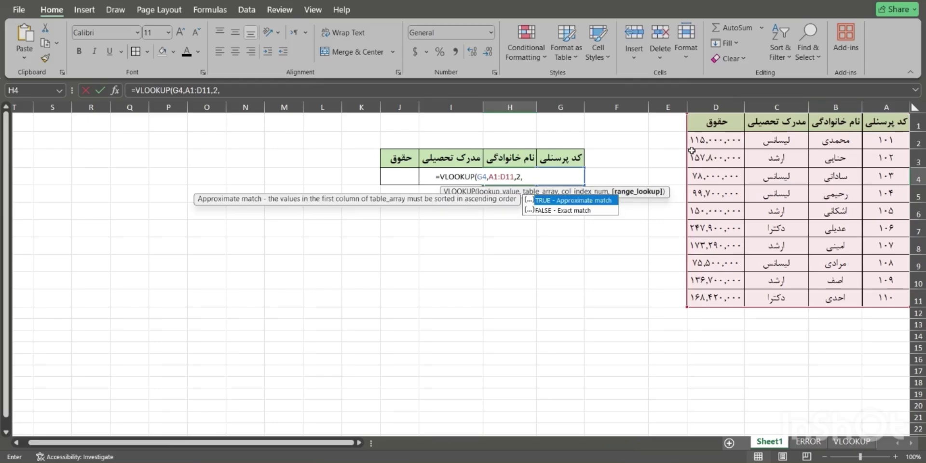
text(0)
text())
key(ctrl+Return)
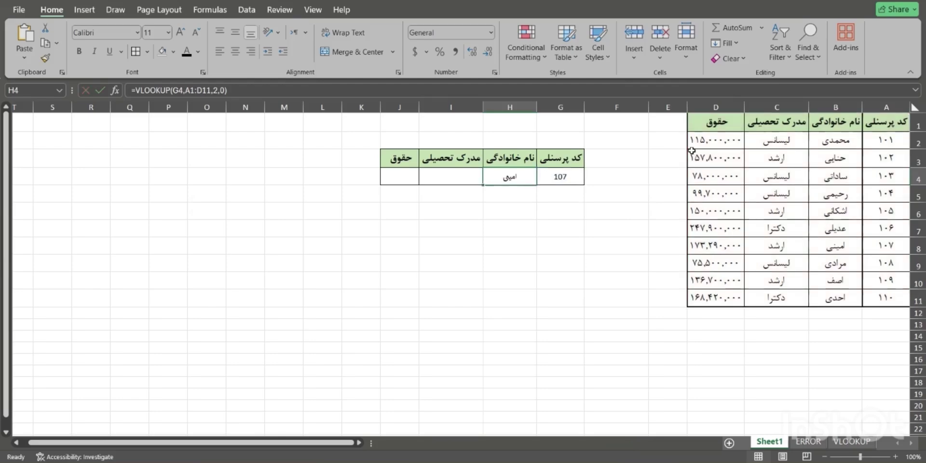
key(Return)
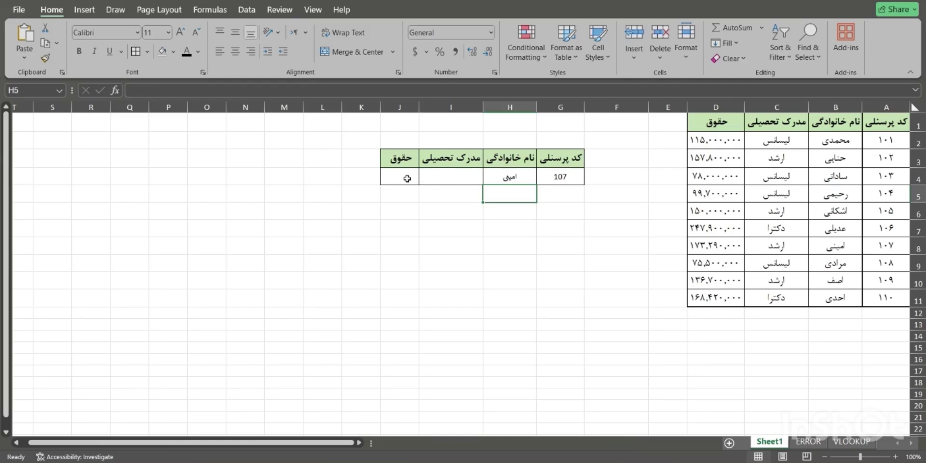
Clear H4 and begin a new VLOOKUP formula there with G4 as the lookup value and A1:D11 as the table array.
click(499, 175)
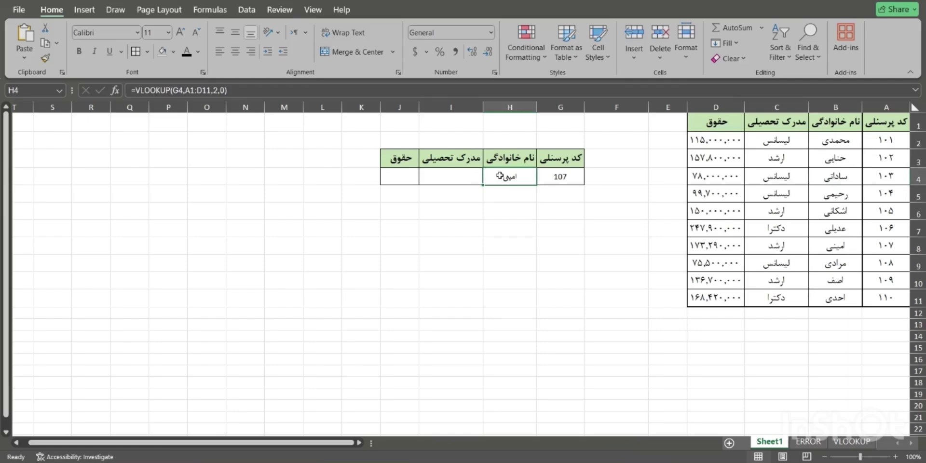
key(Delete)
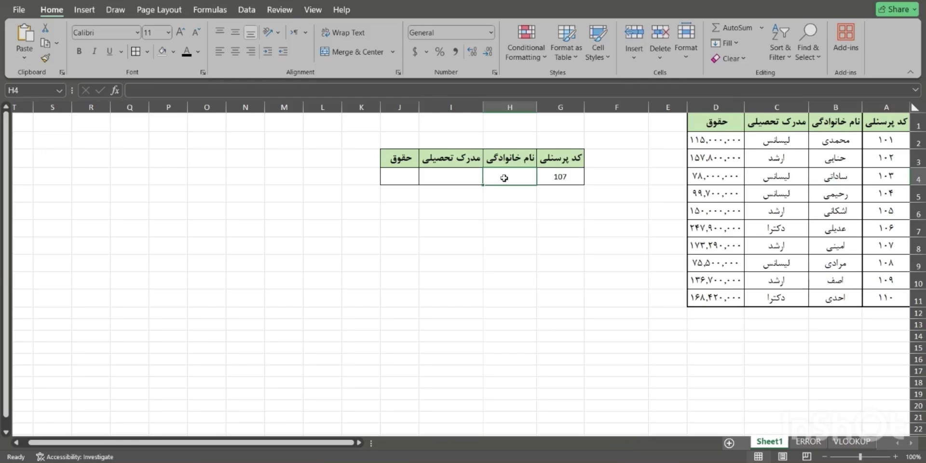
text(=vloo)
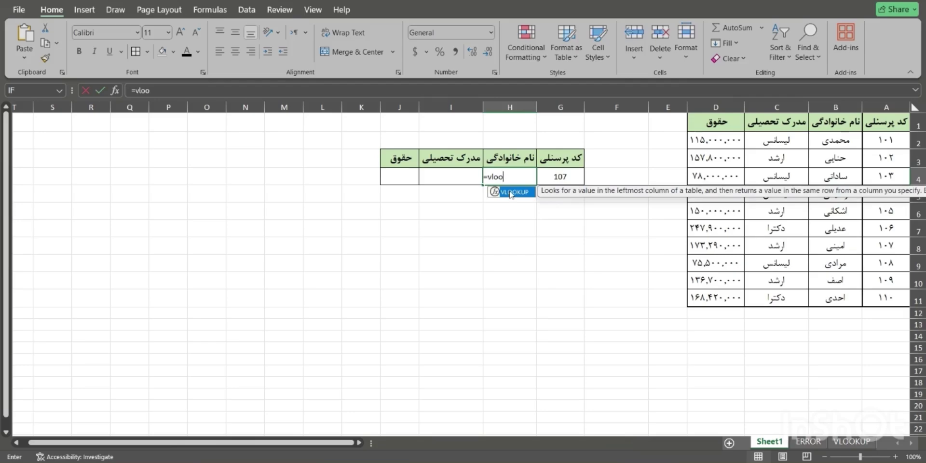
double_click(511, 192)
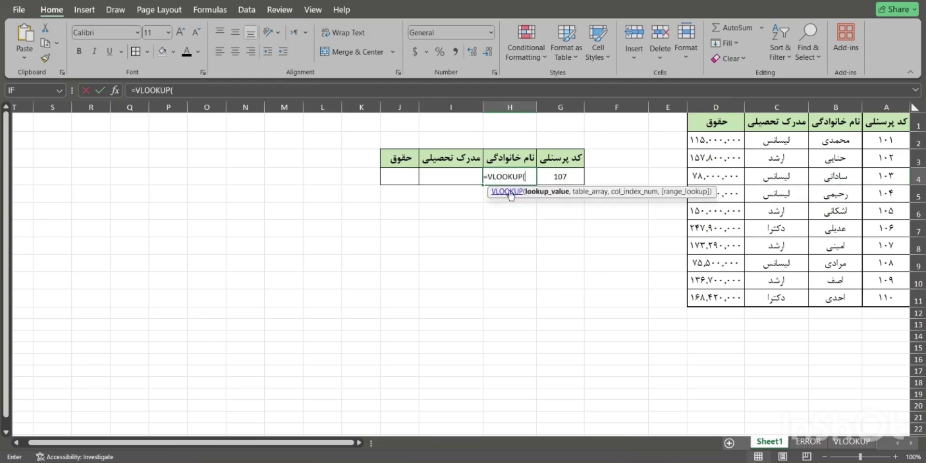
click(566, 176)
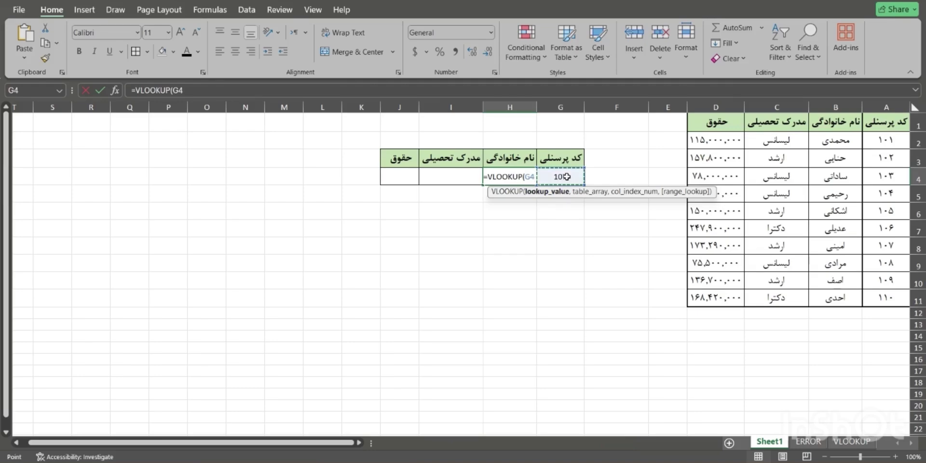
text(,)
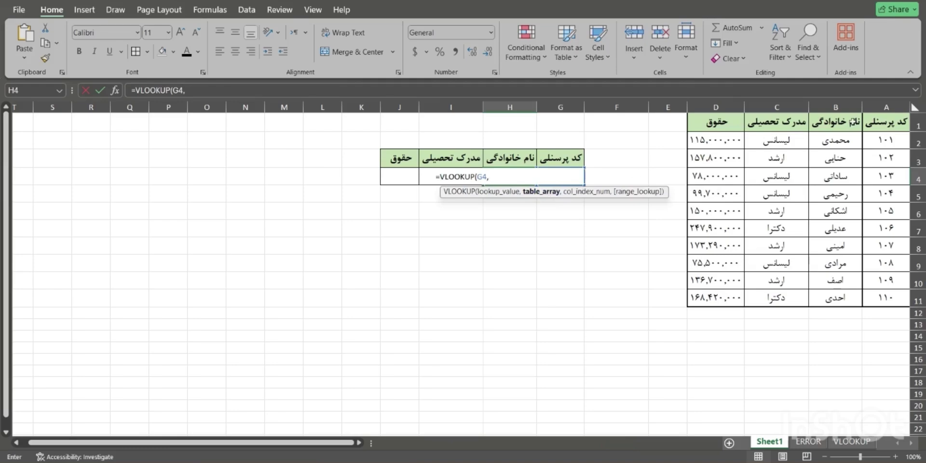
click(873, 120)
drag(850, 119, 730, 126)
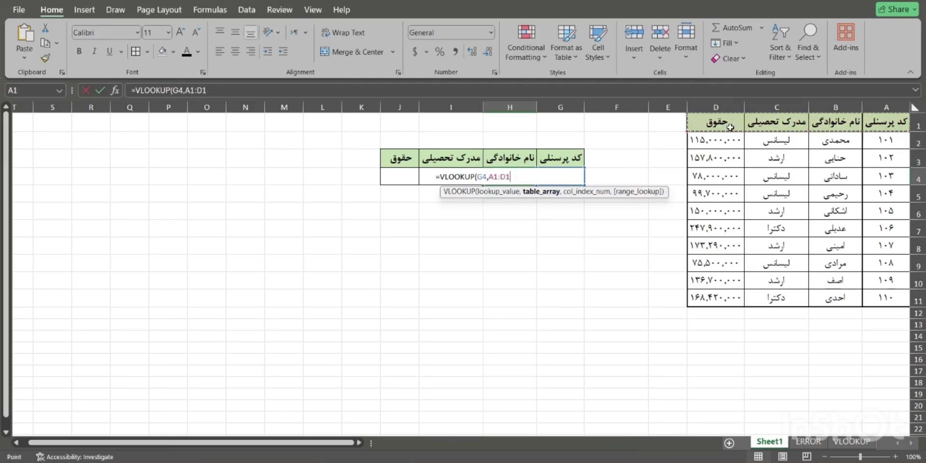
key(ctrl+shift+Down)
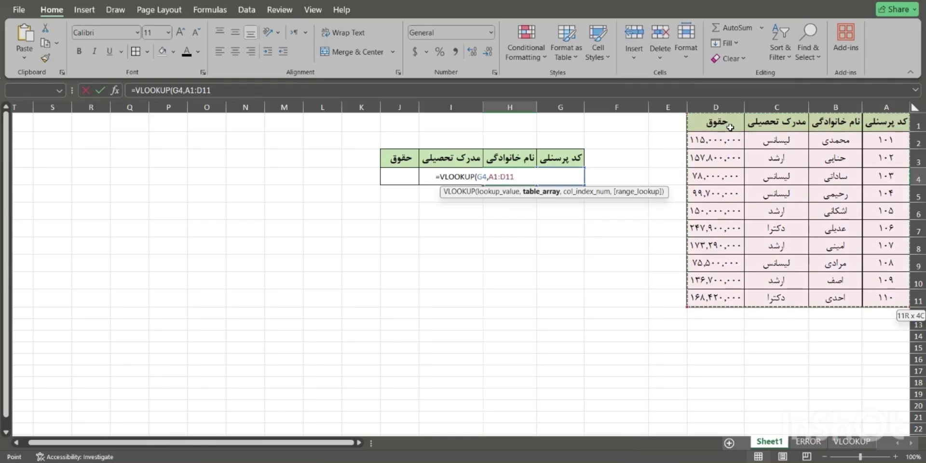
text(,)
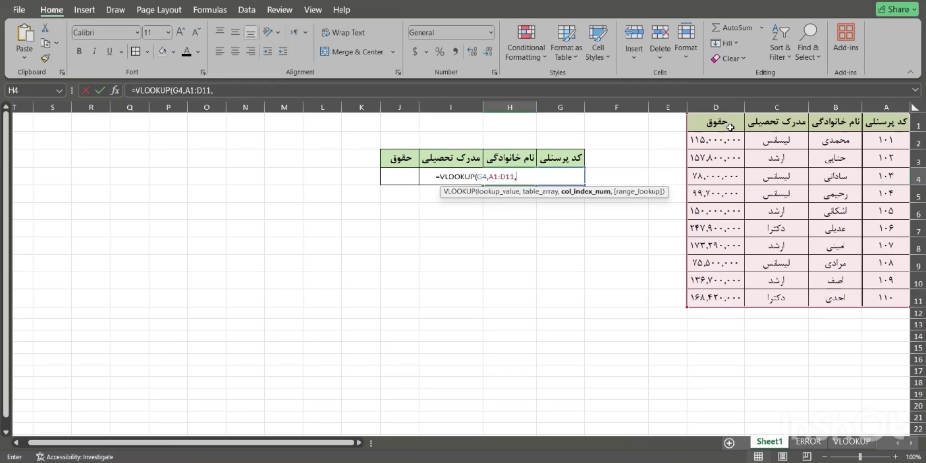
Complete the H4 formula with column index array {2,3,4} and range lookup 0, and autofit column J to the salary.
text({)
text(2,3,4})
text(,)
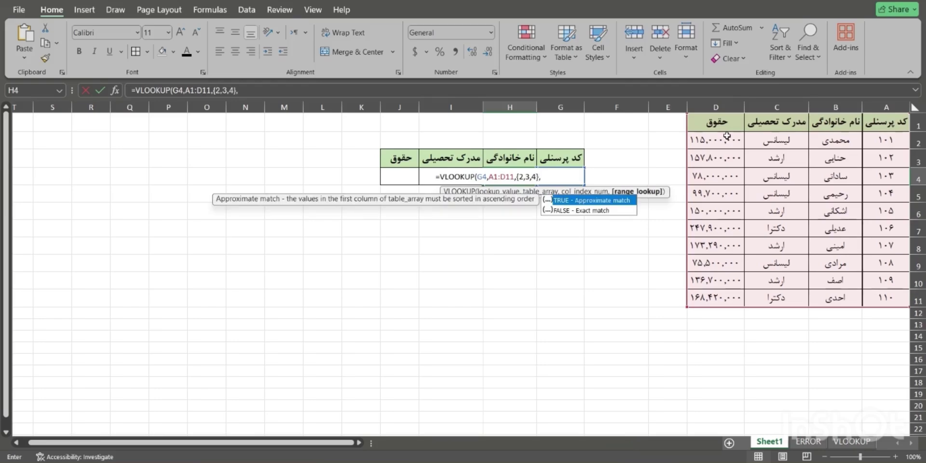
text(0))
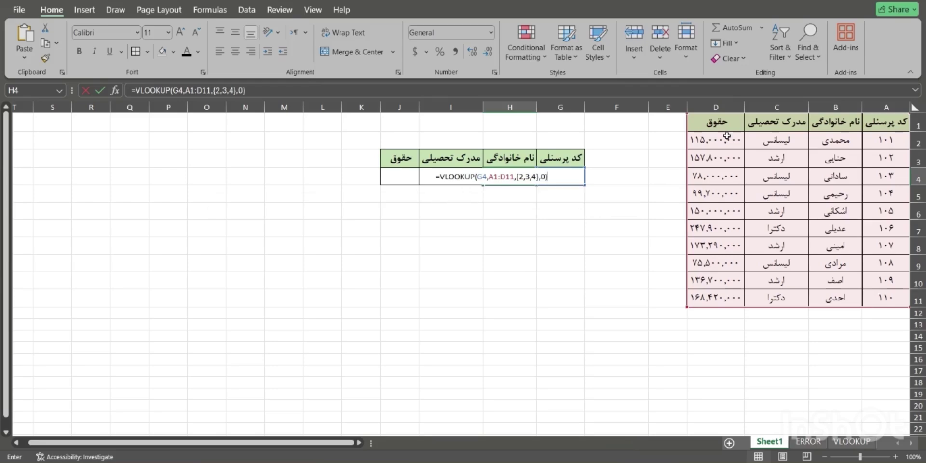
key(Return)
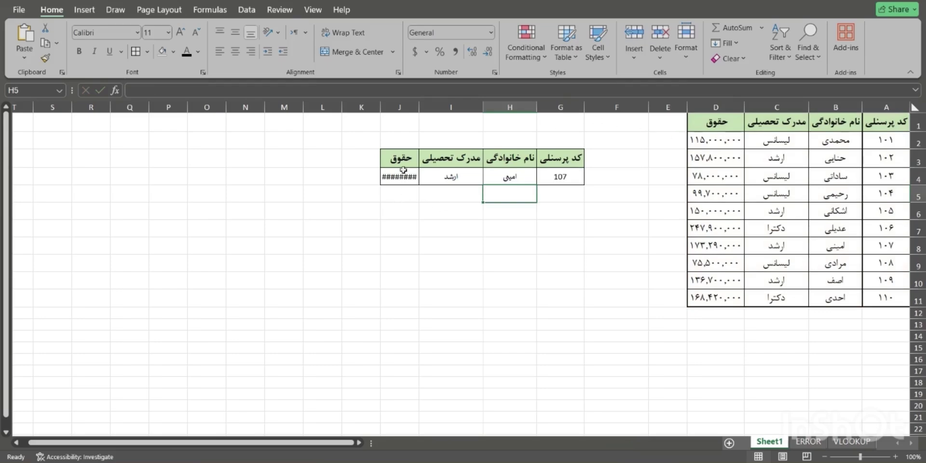
double_click(380, 105)
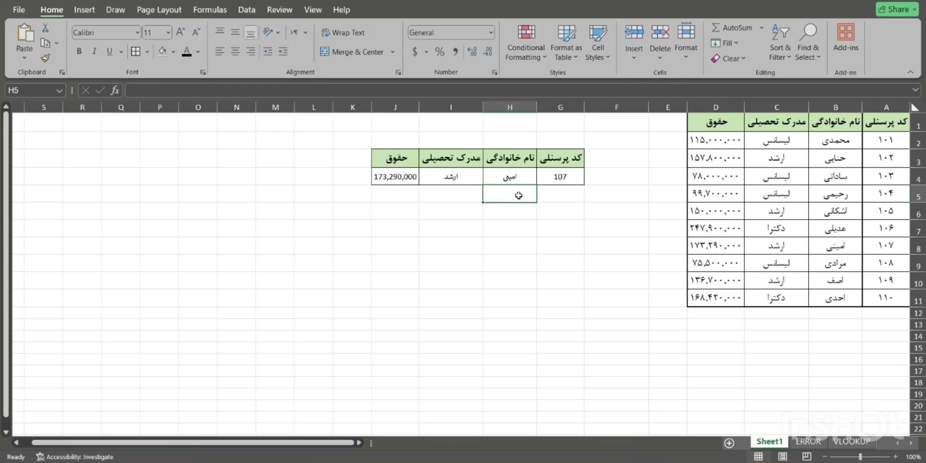
Change the personnel code in cell G4 to 106.
double_click(571, 176)
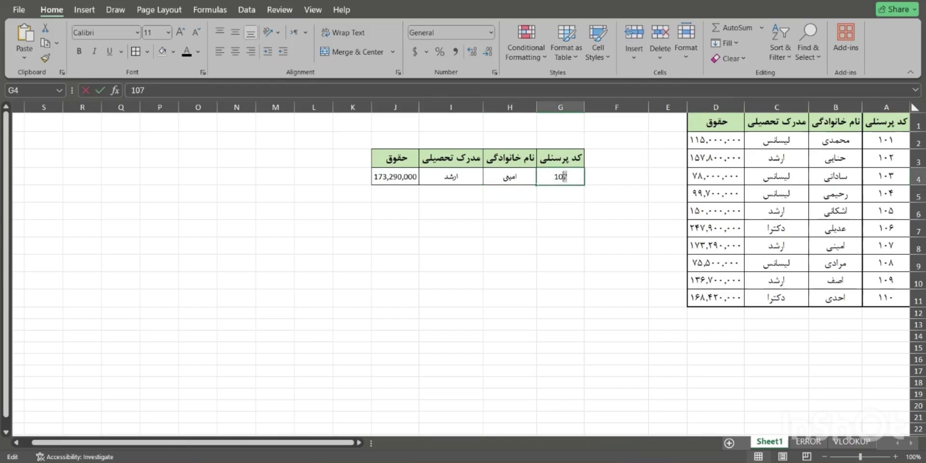
drag(572, 176, 564, 176)
text(6)
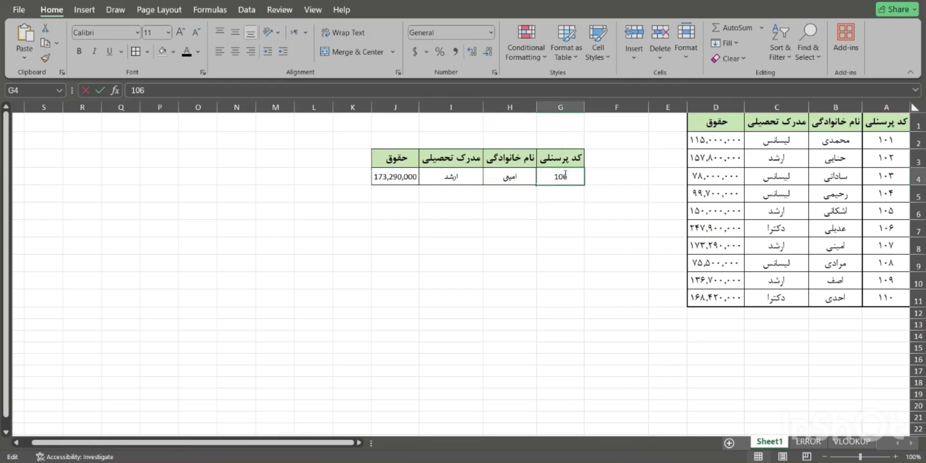
key(Return)
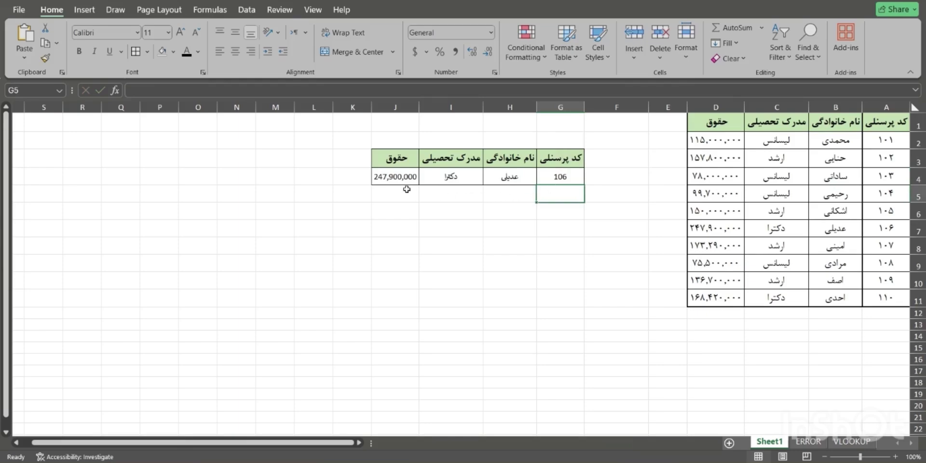
Open the personnel code in cell G4 for editing.
double_click(573, 178)
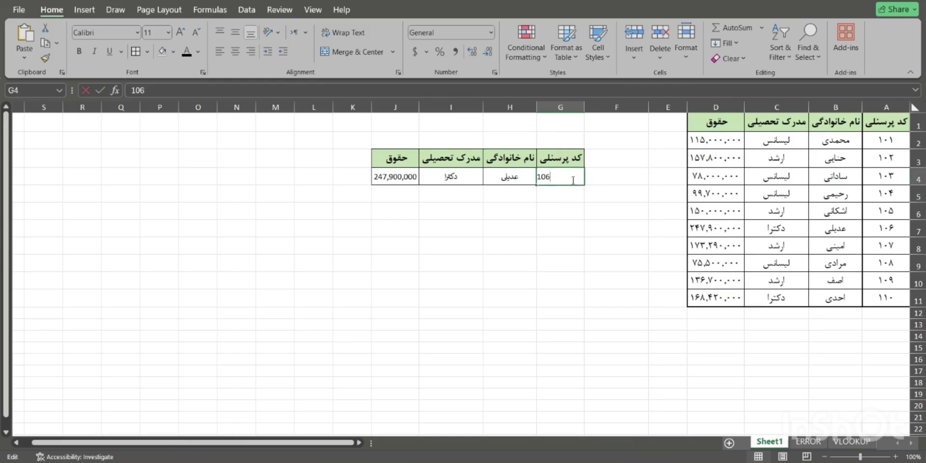